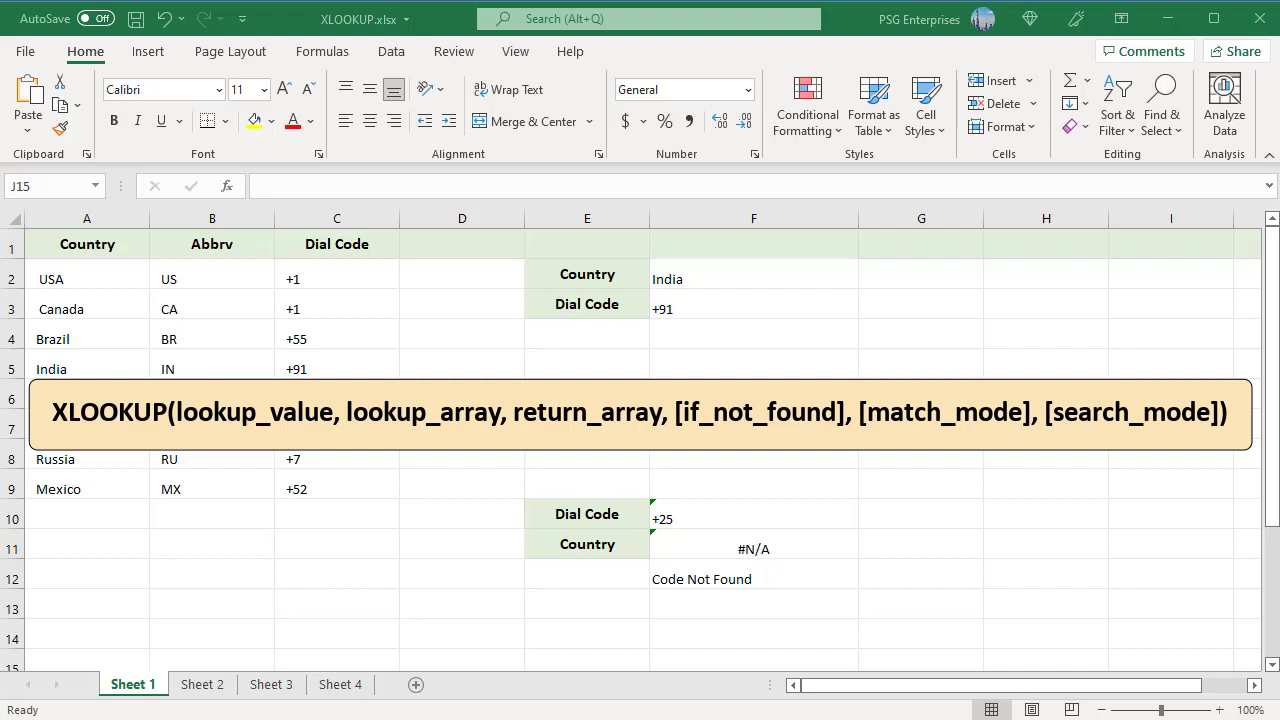
Examine the XLOOKUP formulas returning India's dial code in F3 on Sheet 1 and India's population in C9 on Sheet 2.
{"action": "double_click", "coordinate": [831, 302]}
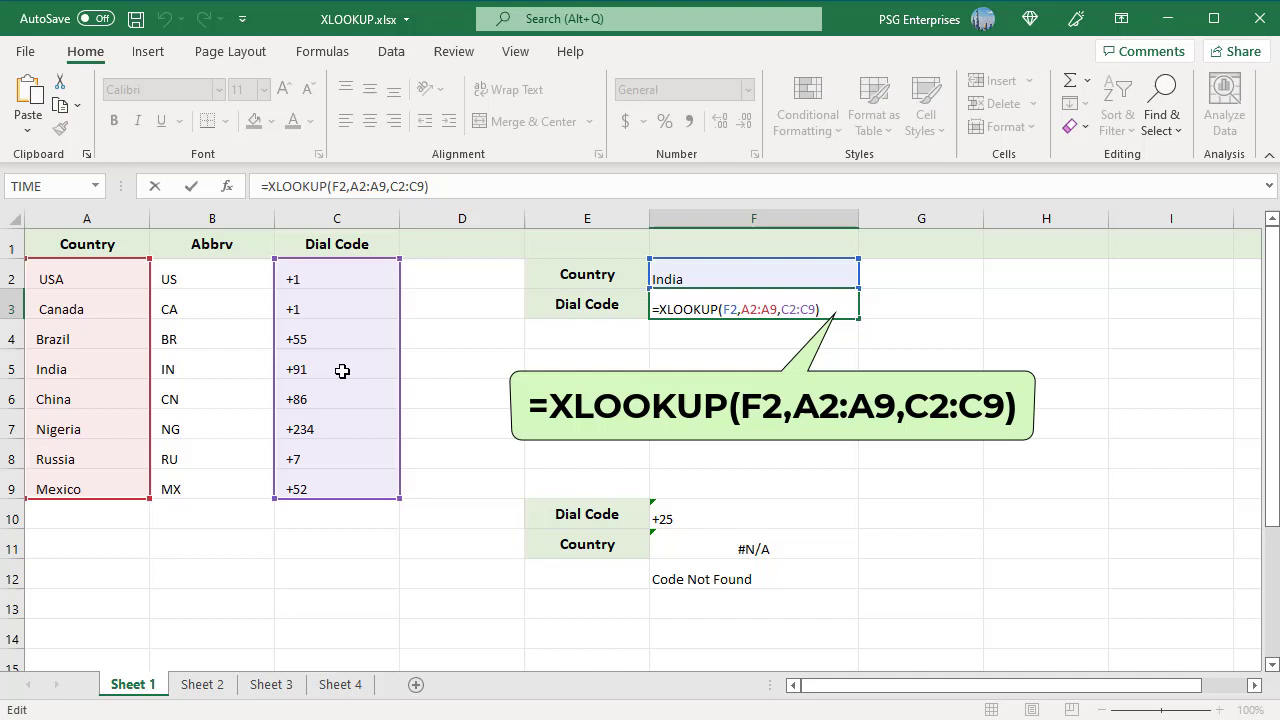
{"action": "key", "text": "ctrl+Return"}
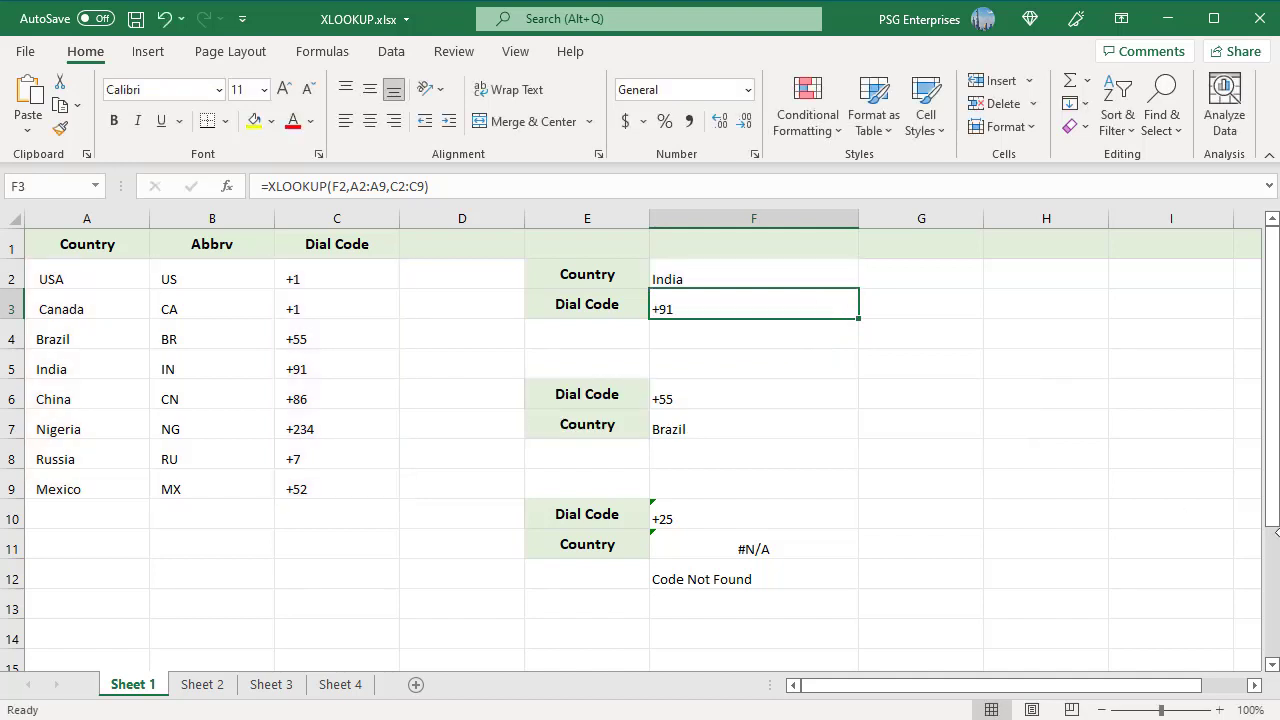
{"action": "left_click", "coordinate": [202, 684]}
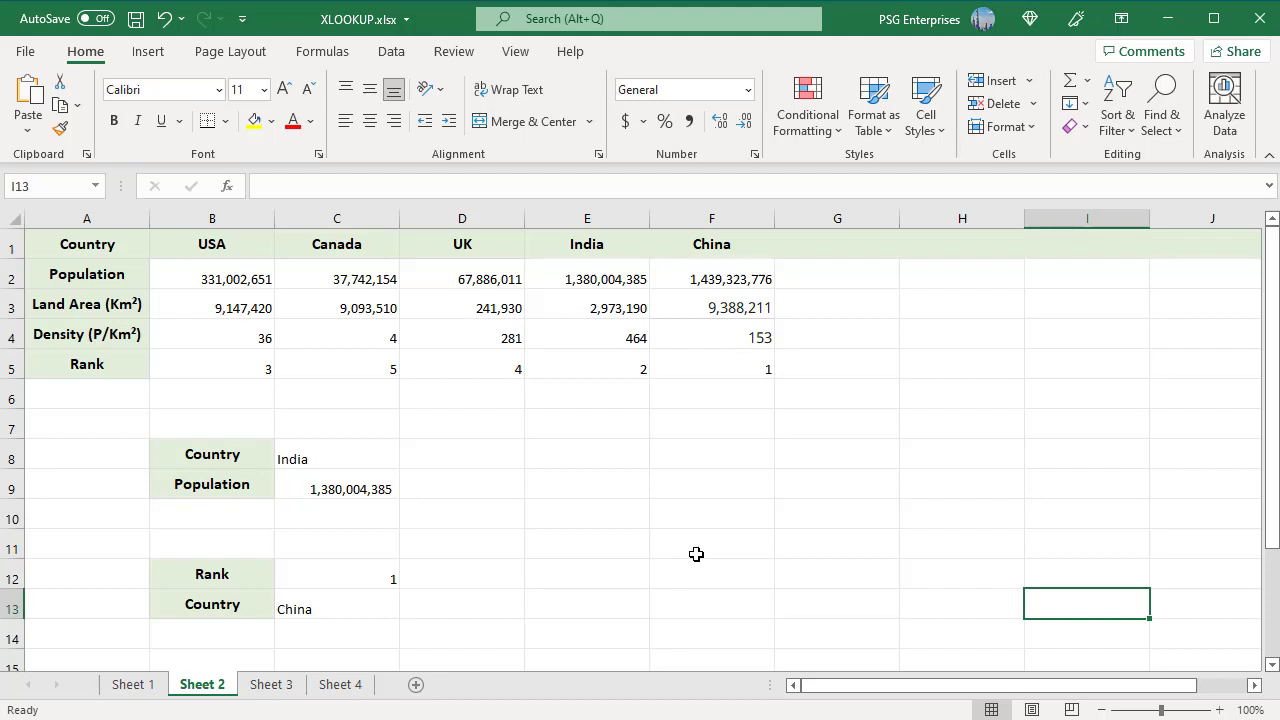
{"action": "left_click", "coordinate": [385, 488]}
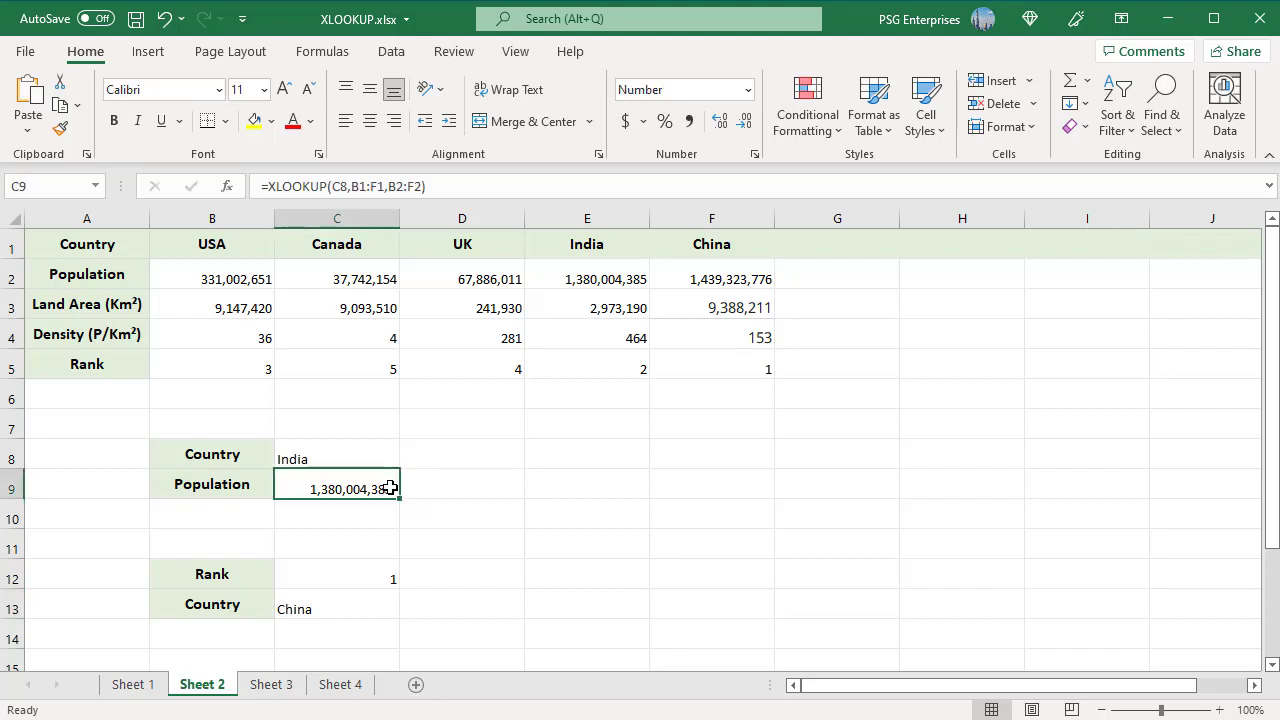
{"action": "key", "text": "F2"}
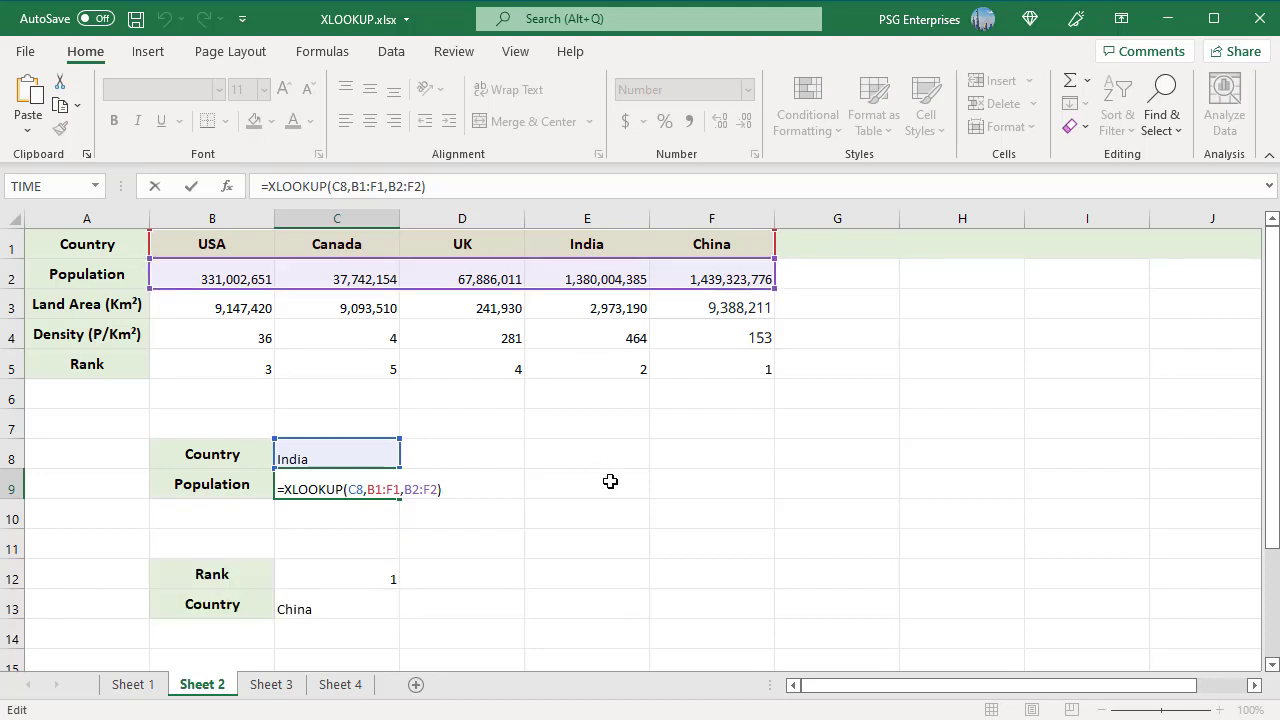
{"action": "key", "text": "ctrl+Return"}
Revisit Sheet 1, and examine the XLOOKUP formula in C13 on Sheet 2 that finds a country by its rank.
{"action": "left_click", "coordinate": [131, 687]}
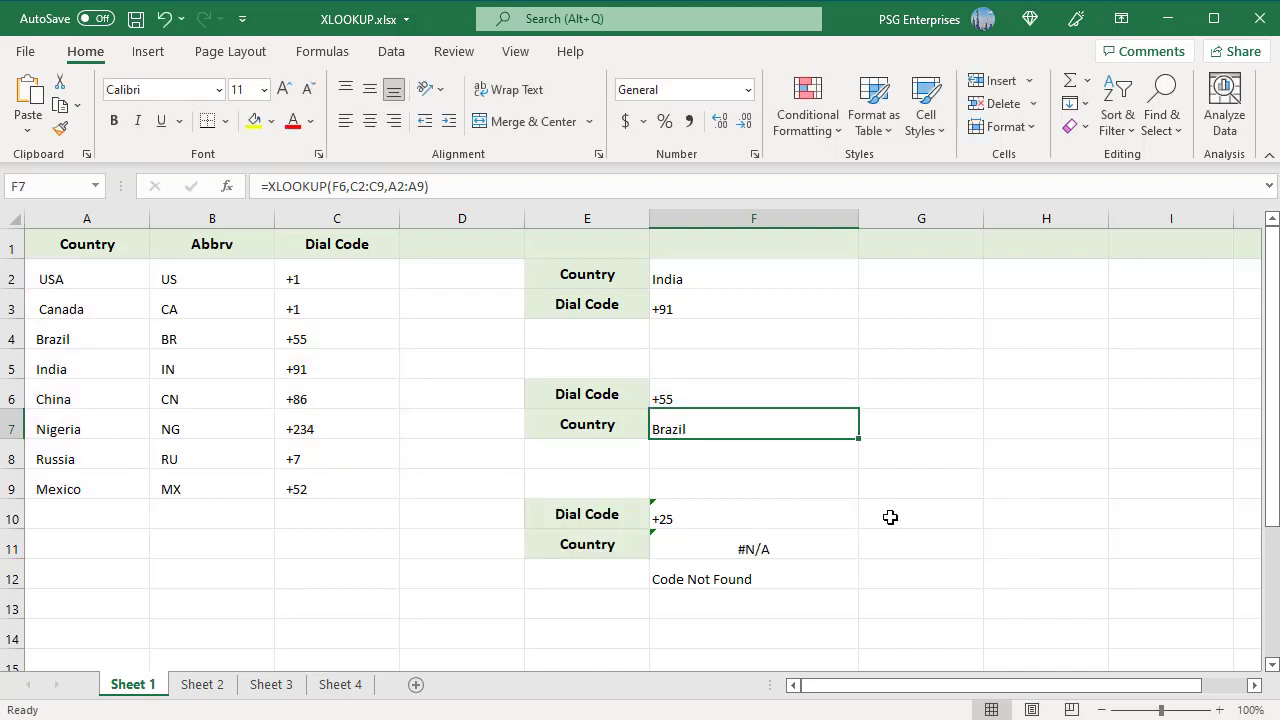
{"action": "left_click", "coordinate": [210, 688]}
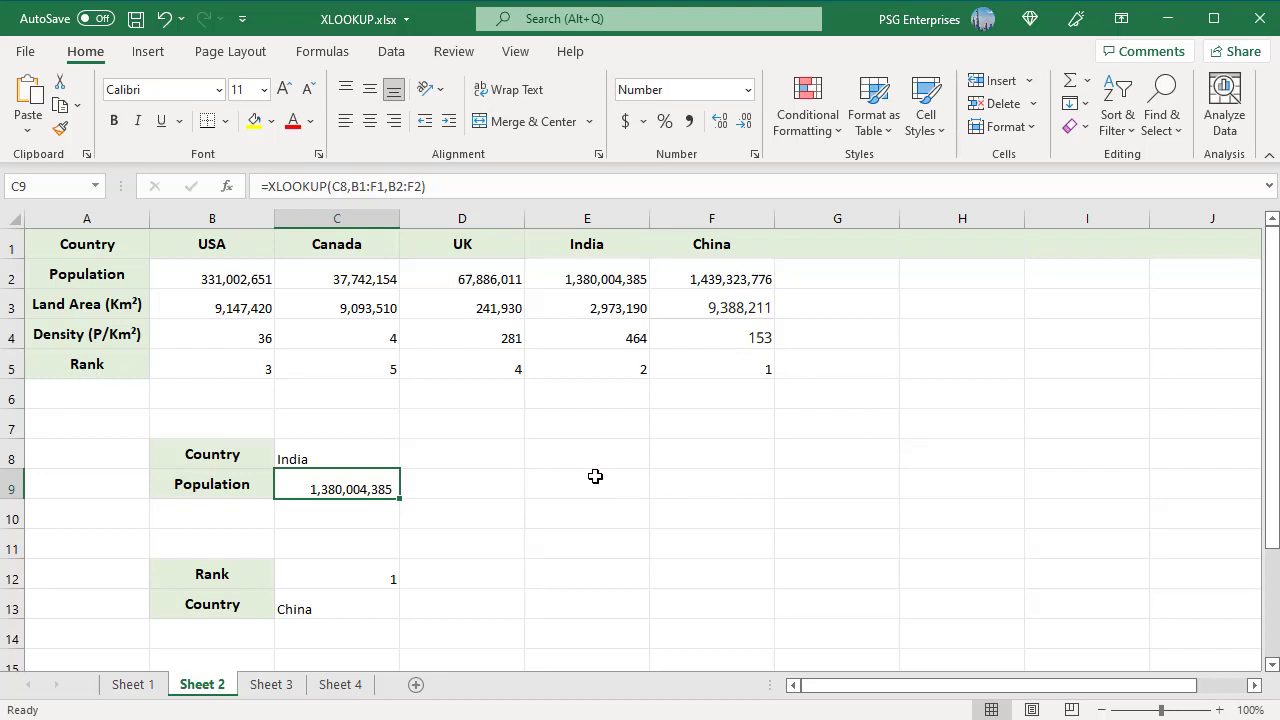
{"action": "left_click", "coordinate": [361, 606]}
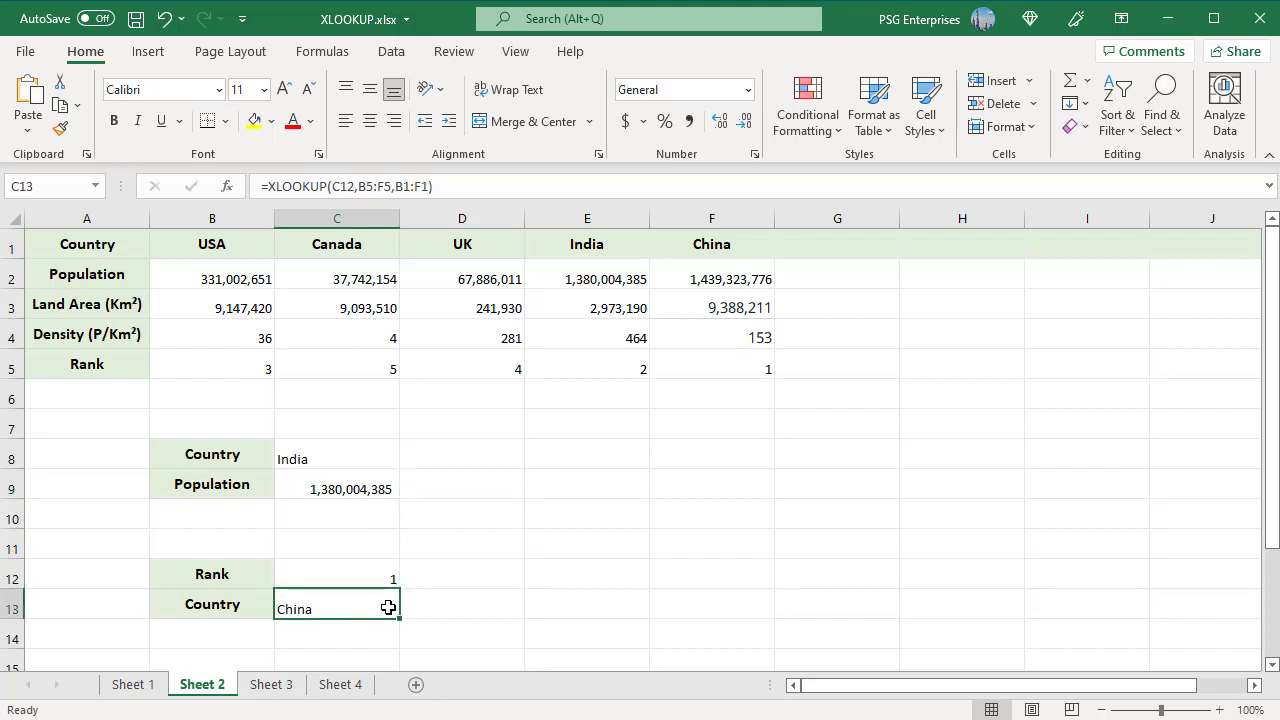
{"action": "key", "text": "F2"}
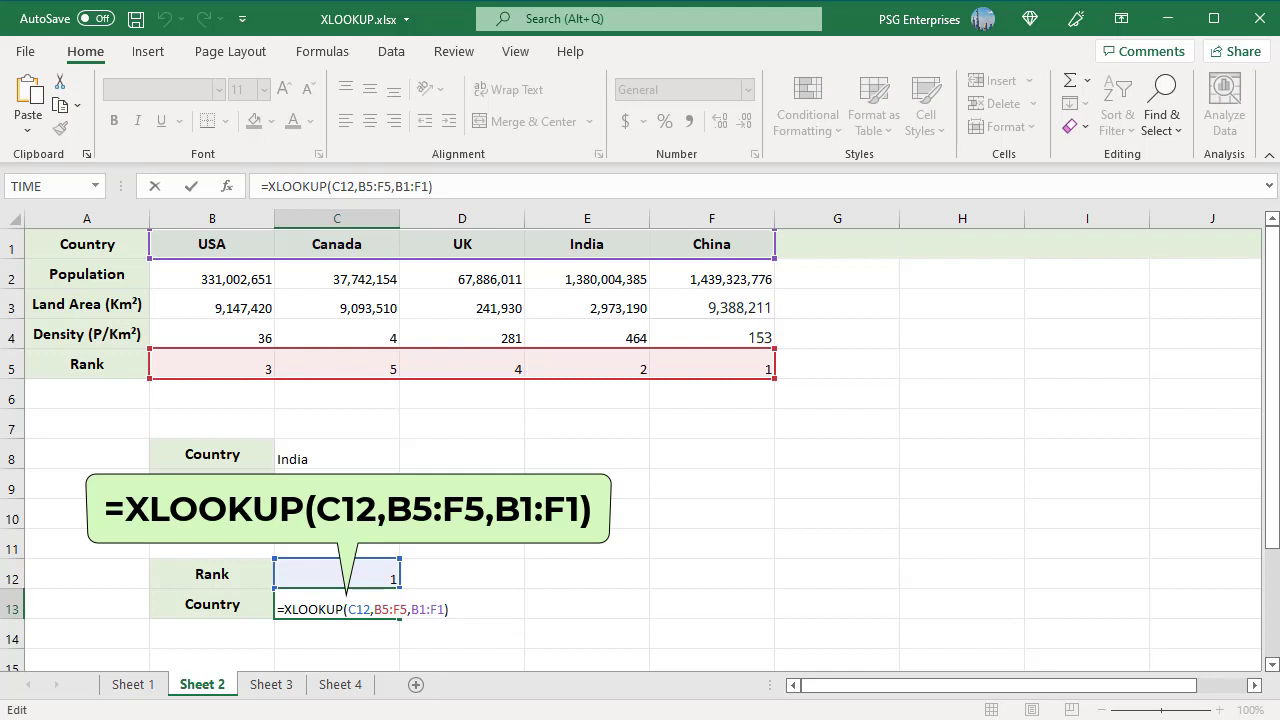
{"action": "key", "text": "ctrl+Return"}
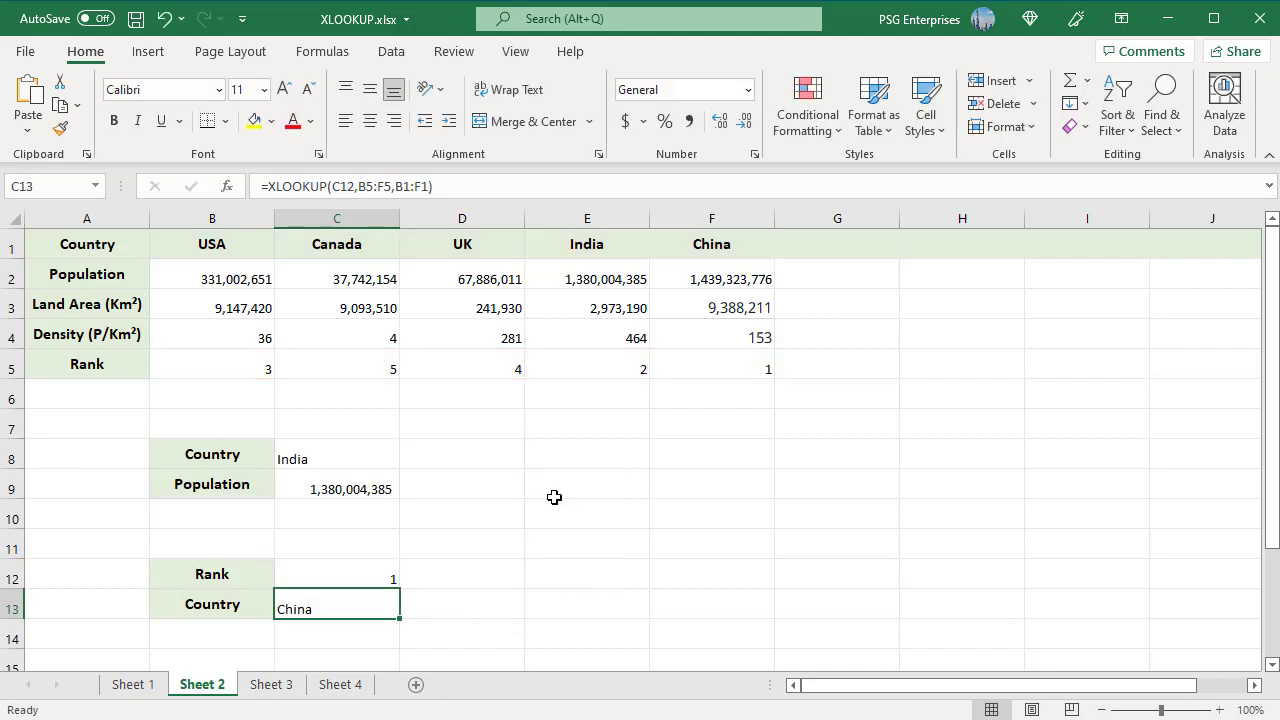
On Sheet 3, look up the whole employee record in B2 with =XLOOKUP(A2,A6:A21,B6:H21).
{"action": "key", "text": "ctrl+Page_Down"}
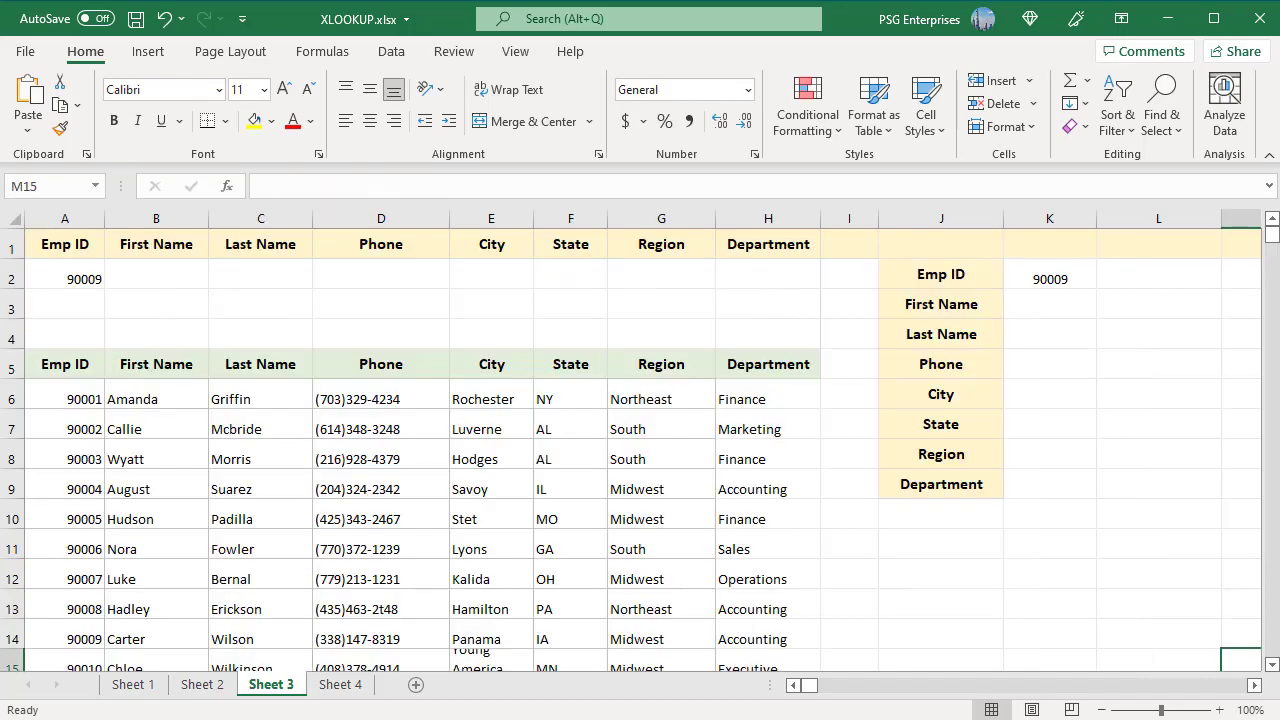
{"action": "left_click", "coordinate": [941, 609]}
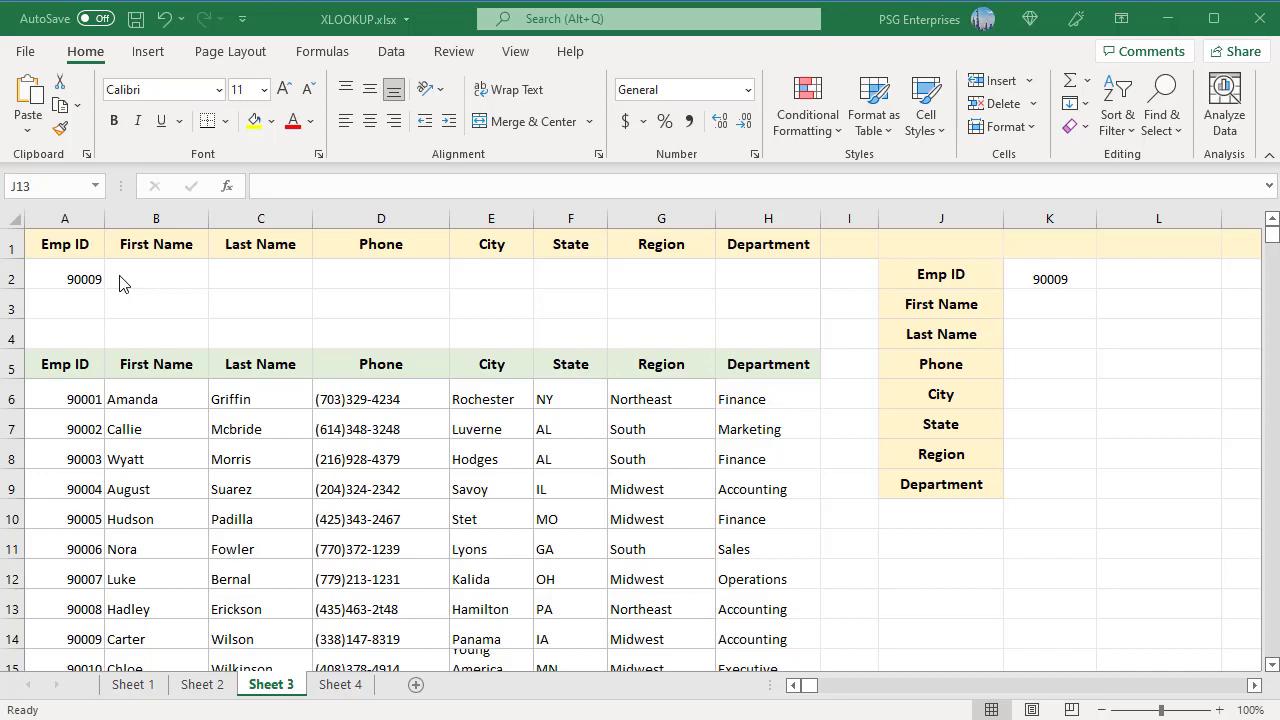
{"action": "left_click", "coordinate": [119, 283]}
{"action": "type", "text": "=XLOOKUP(A2,A6:A21,B6:H21)"}
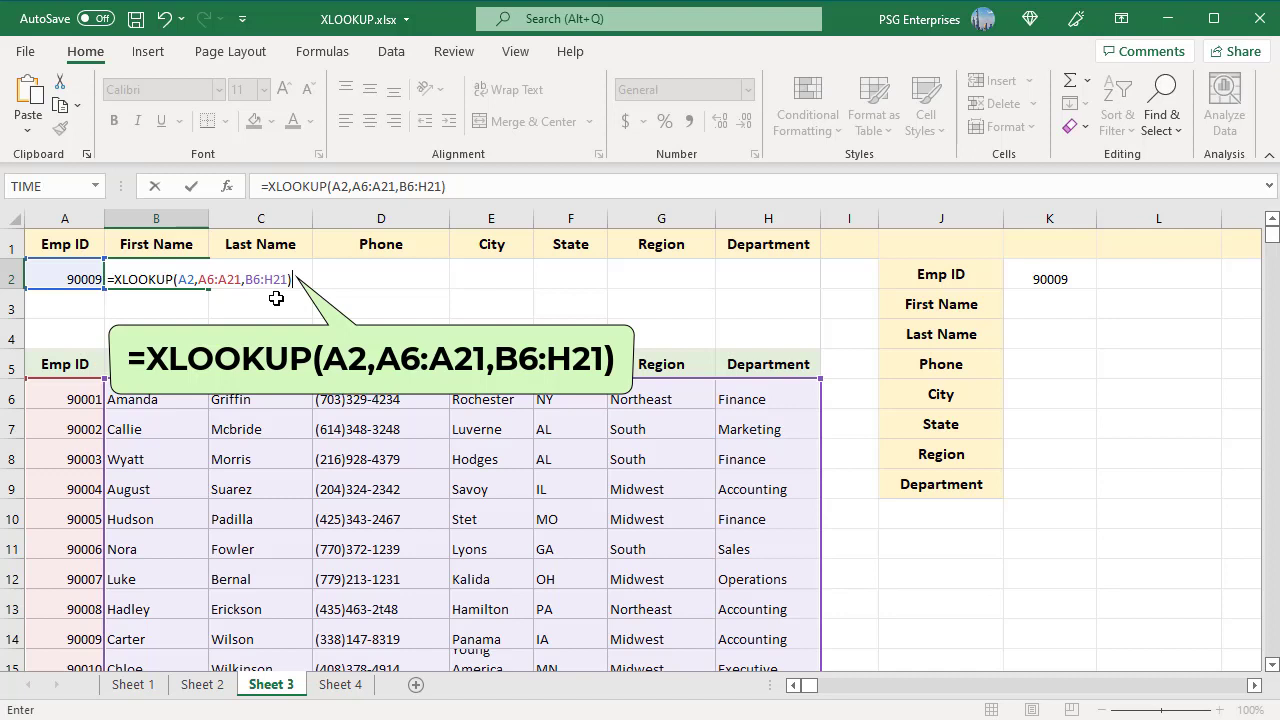
{"action": "key", "text": "Return"}
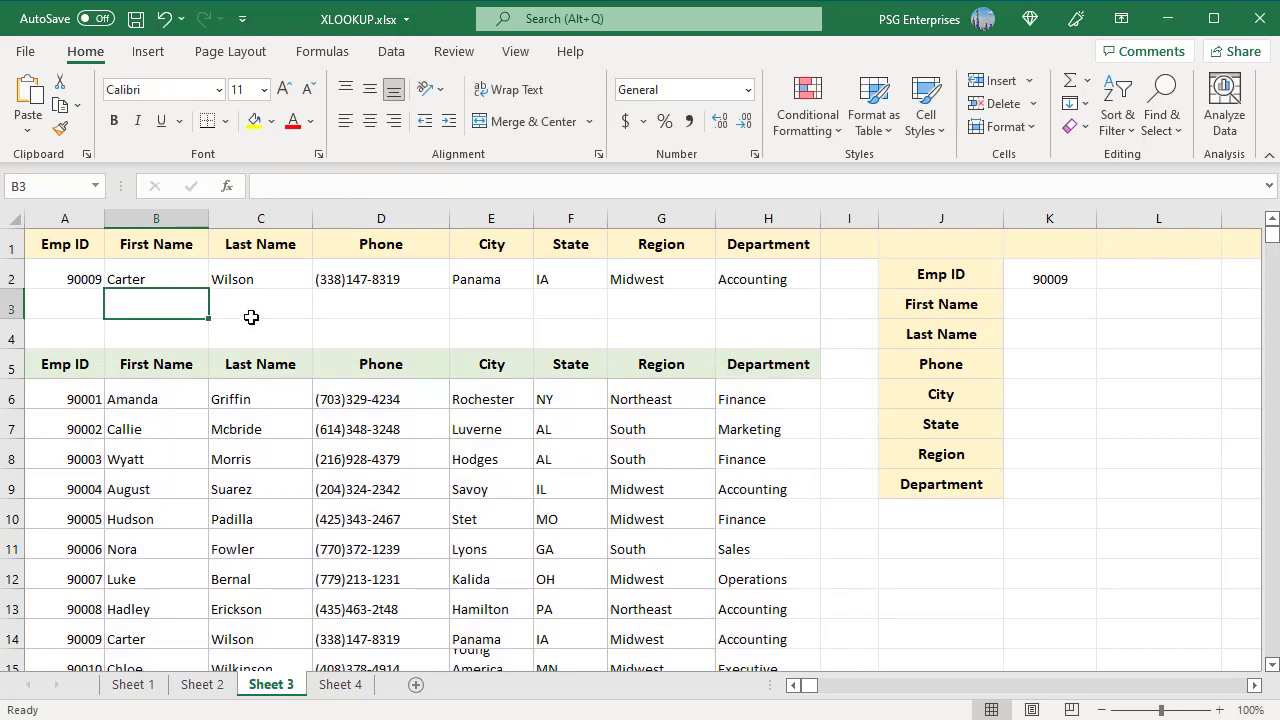
{"action": "left_click", "coordinate": [173, 273]}
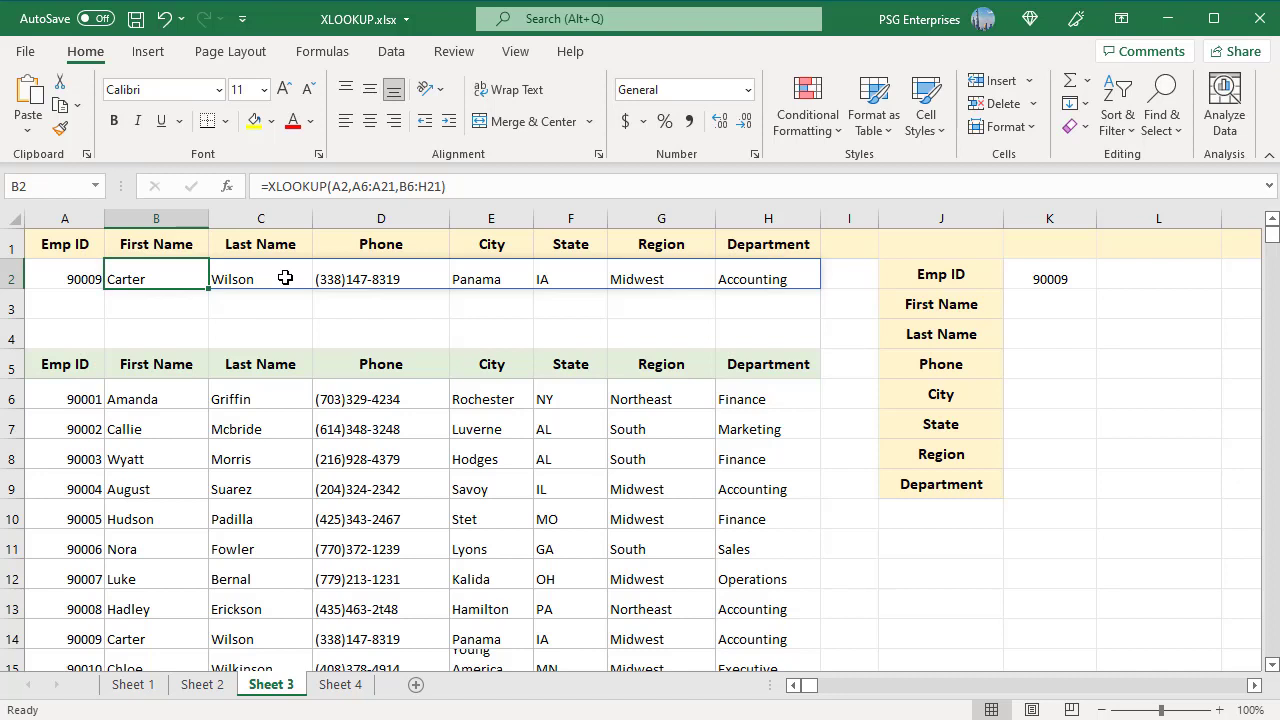
Fill the vertical employee details from K3 with =TRANSPOSE(XLOOKUP(A2,A6:A21,B6:H21)).
{"action": "left_click", "coordinate": [285, 278]}
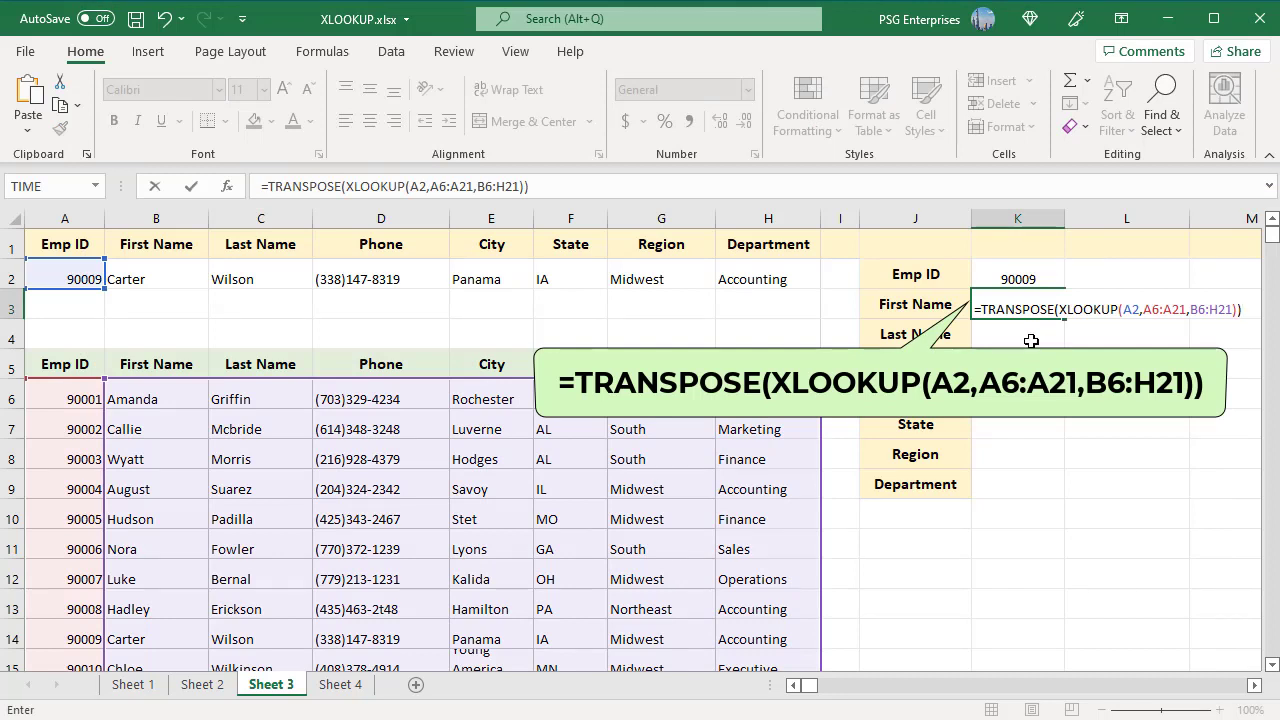
{"action": "key", "text": "Return"}
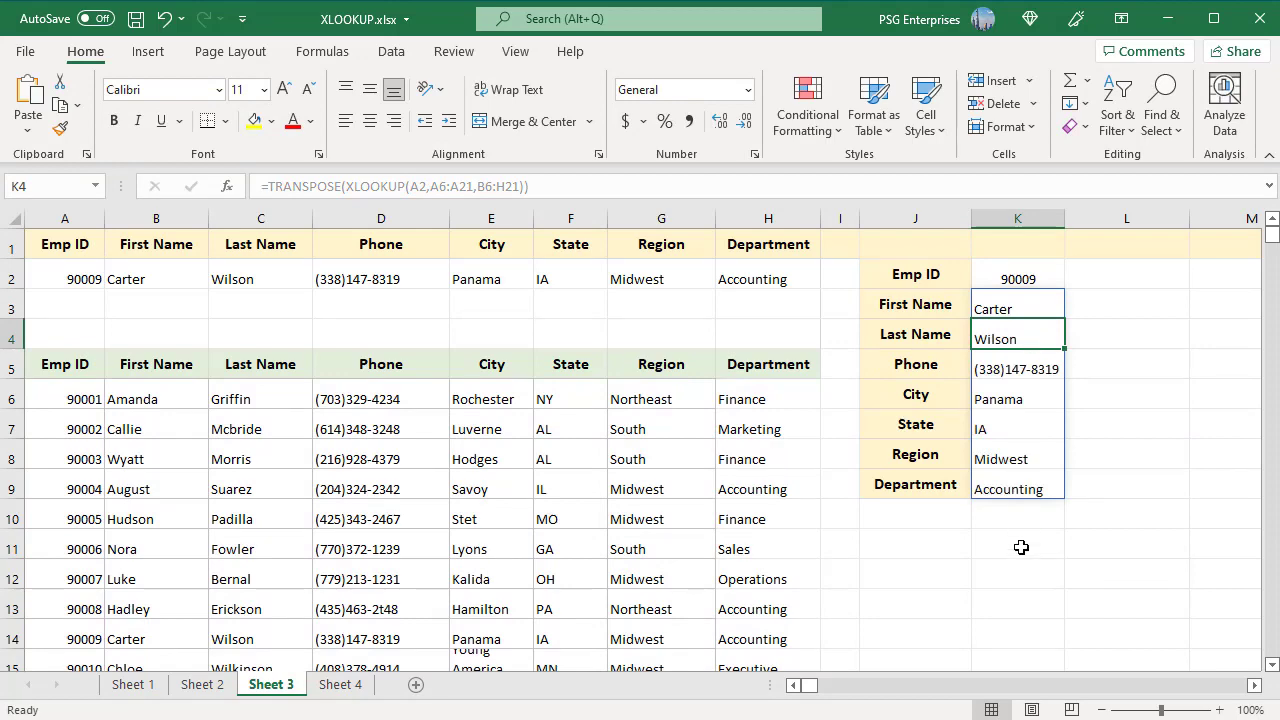
On Sheet 4, return the entire Budget column in G2 with =XLOOKUP(G1,A1:D1,A2:D16).
{"action": "left_click", "coordinate": [342, 684]}
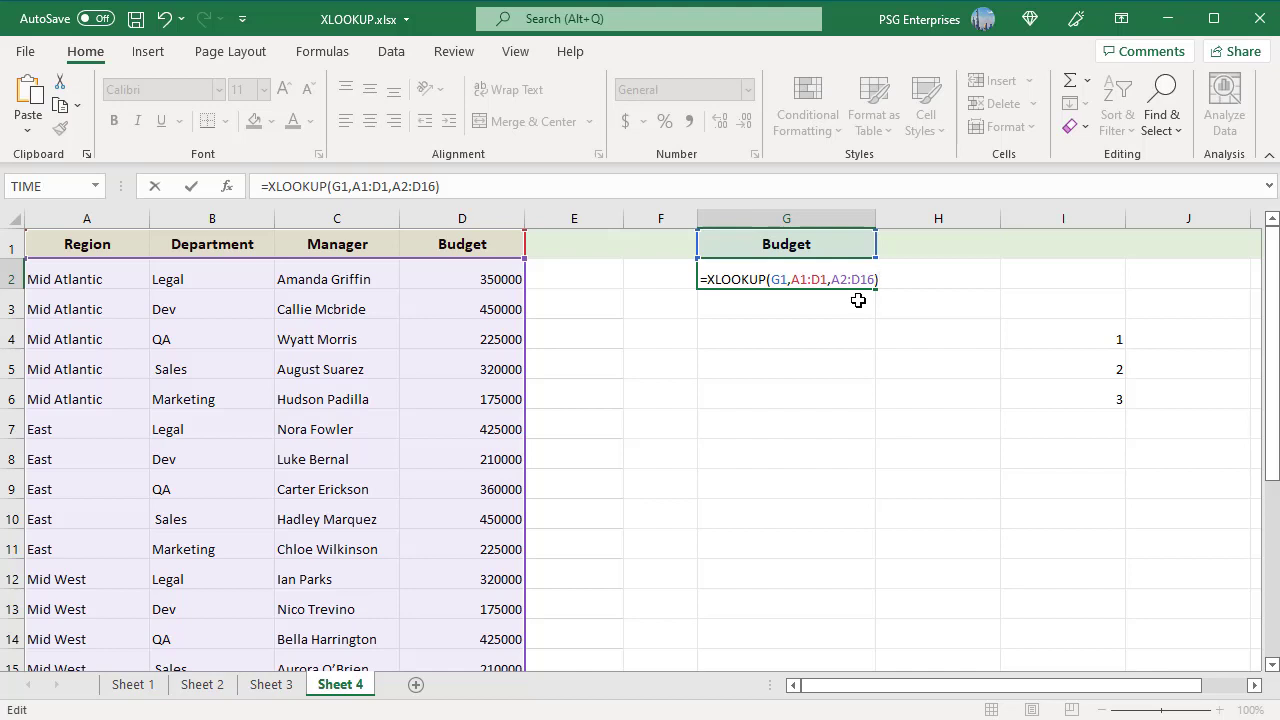
{"action": "key", "text": "Return"}
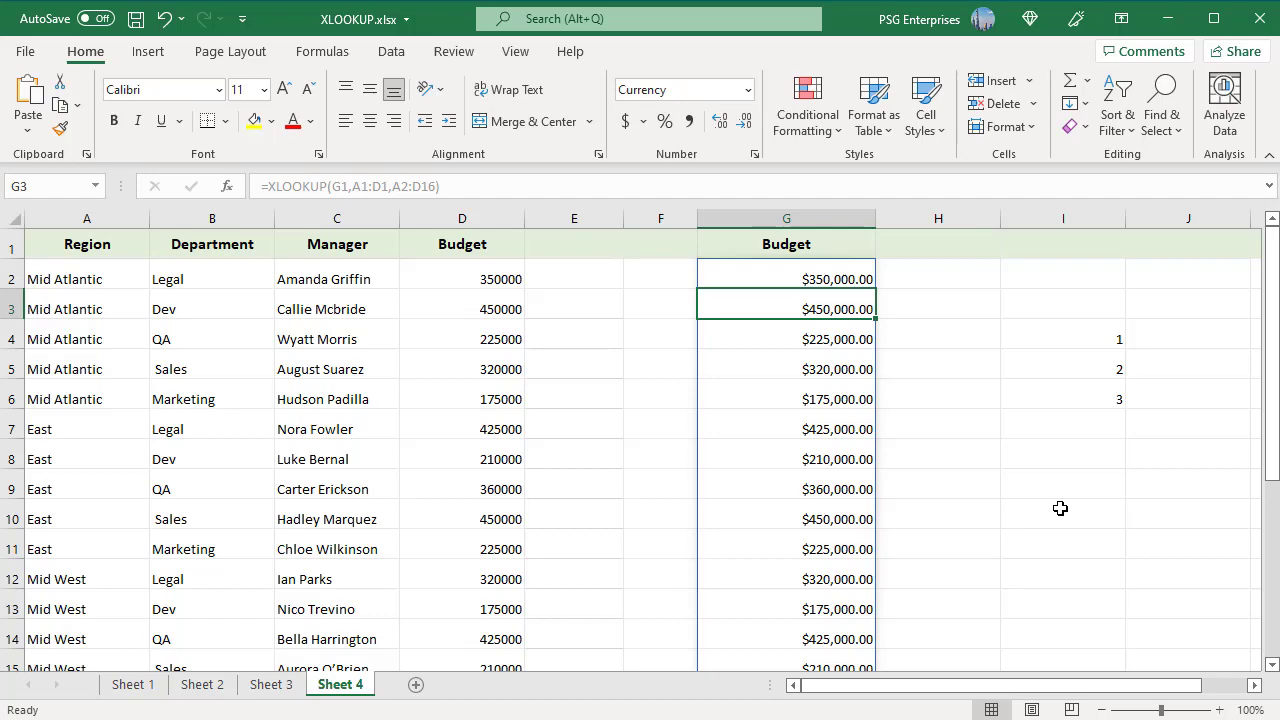
Enter the formula =XLOOKUP(G1,A1:D1,A2:D16) in cell I2 of Sheet 4.
{"action": "double_click", "coordinate": [1063, 279]}
{"action": "type", "text": "=XLOOKUP(G1,A1:D1,A2:D16)"}
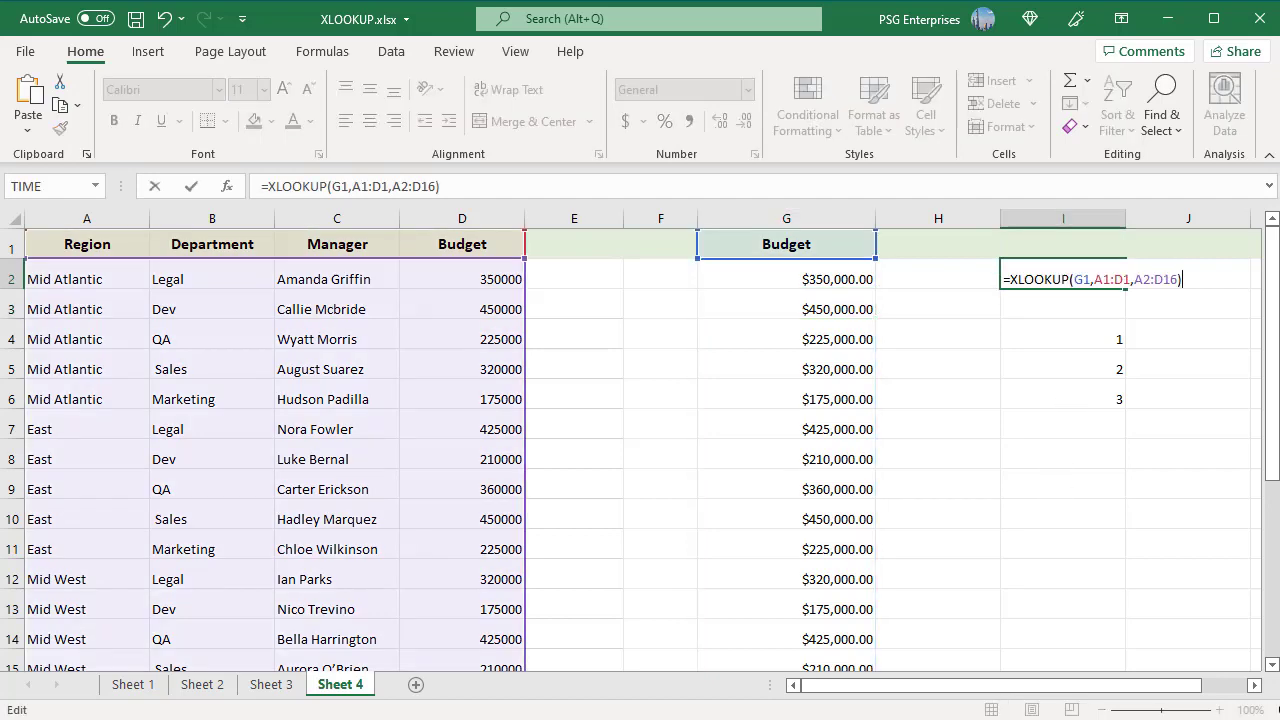
{"action": "key", "text": "Return"}
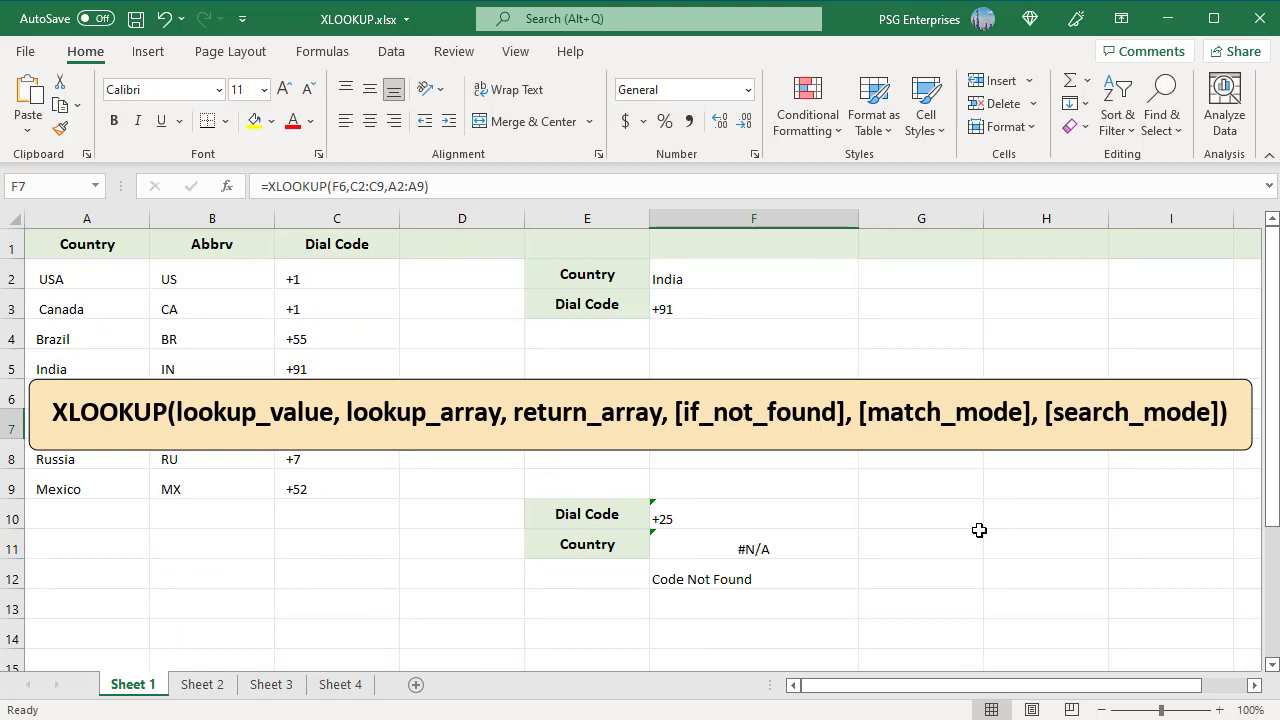
On Sheet 1, examine the XLOOKUP formula in F11 that looks up the country for dial code +25.
{"action": "left_click", "coordinate": [975, 530]}
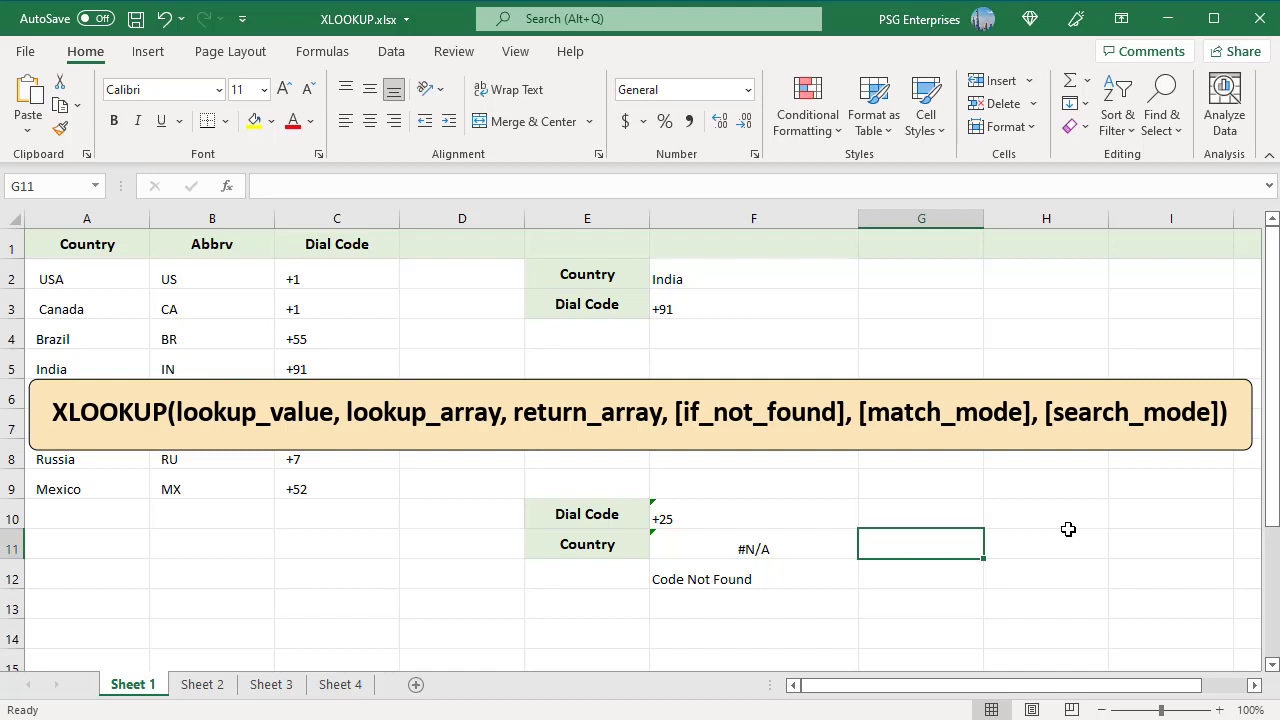
{"action": "double_click", "coordinate": [842, 544]}
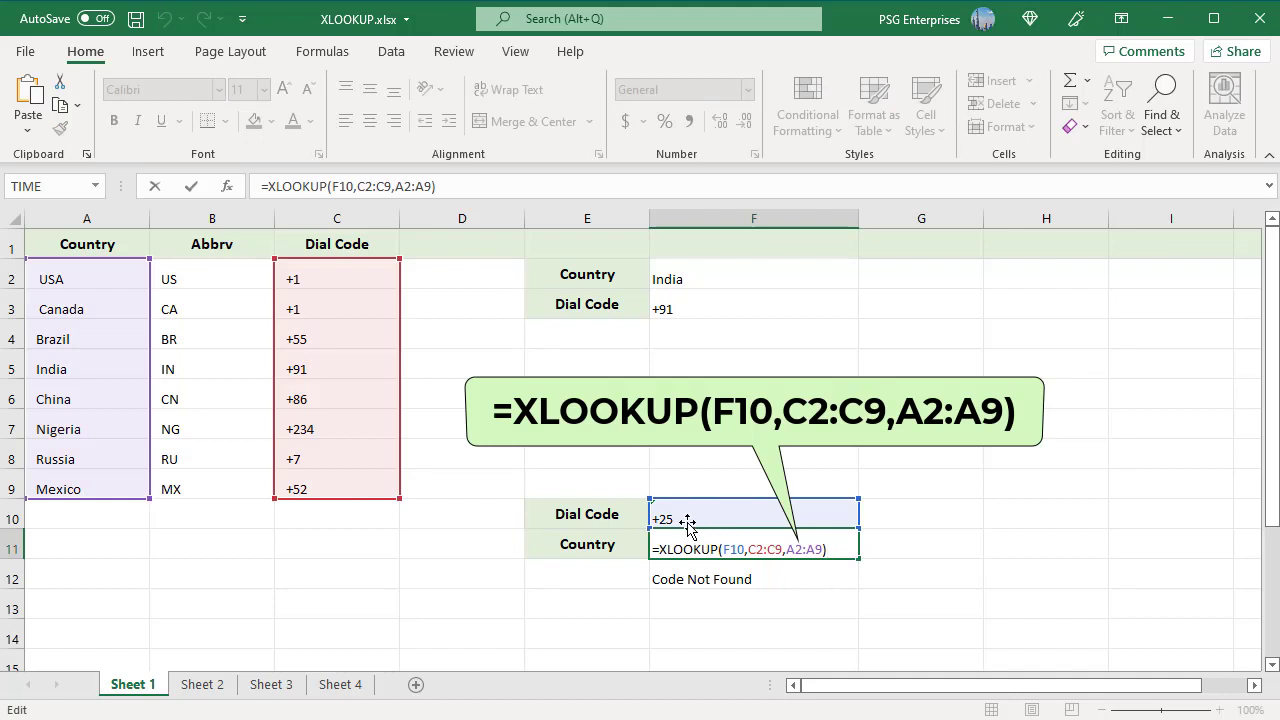
{"action": "key", "text": "Escape"}
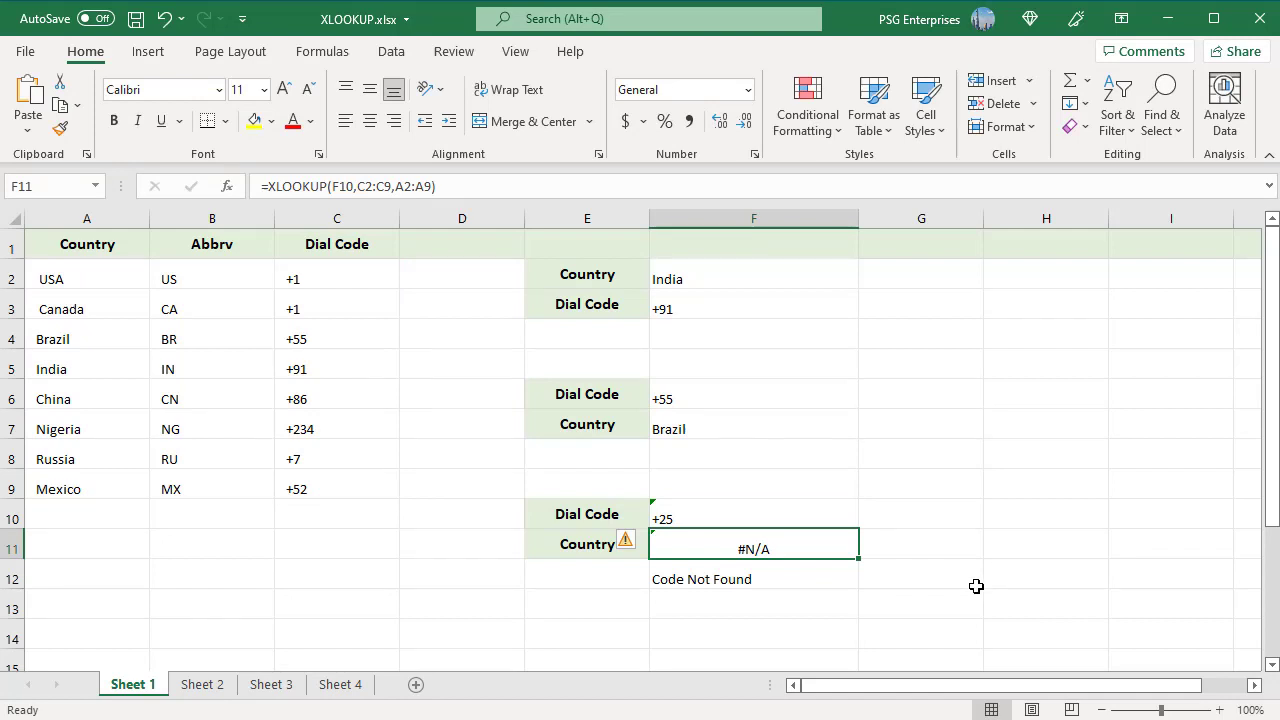
Examine the XLOOKUP formula in F12 that uses the if_not_found argument "Code Not Found", and leave the cell.
{"action": "left_click", "coordinate": [835, 576]}
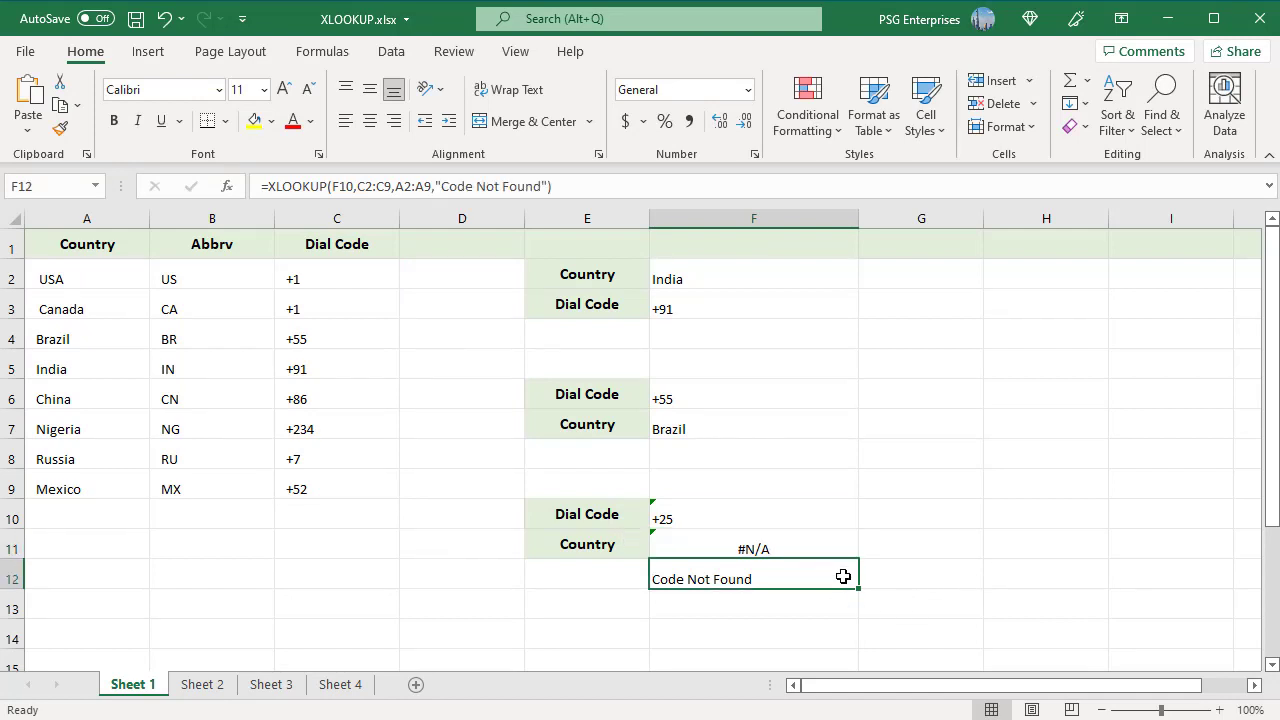
{"action": "double_click", "coordinate": [847, 577]}
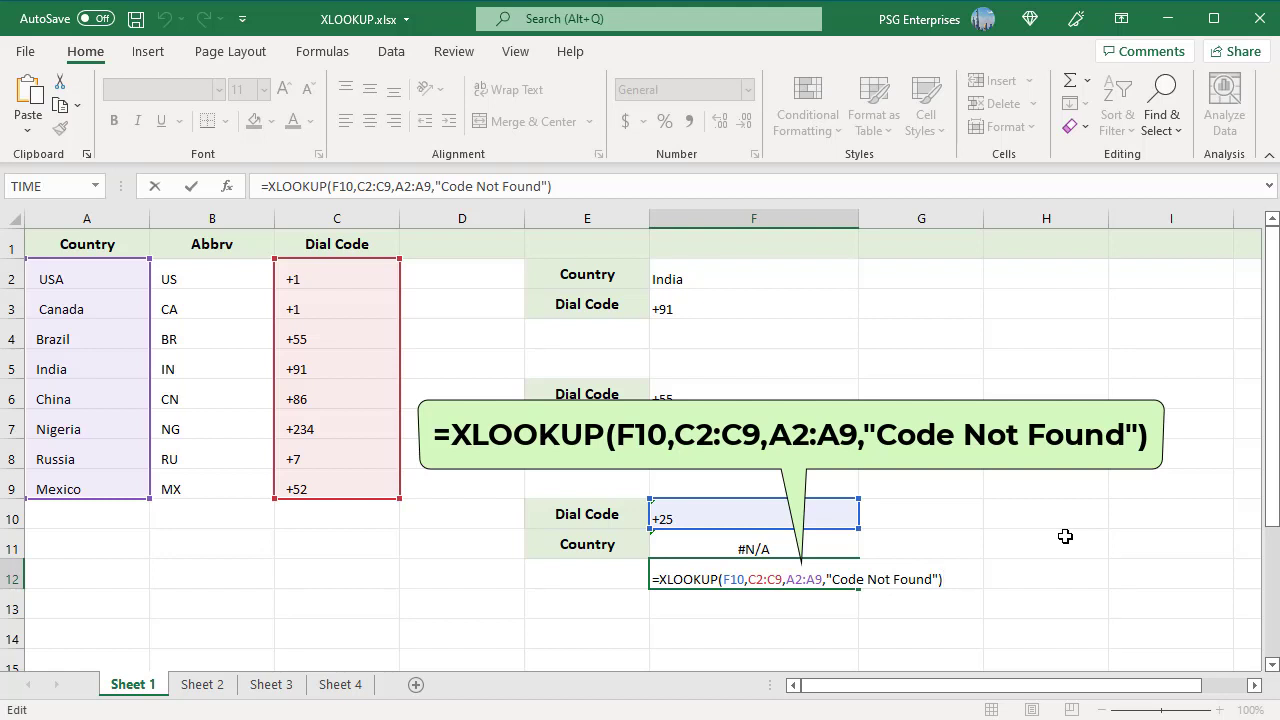
{"action": "key", "text": "ctrl+Return"}
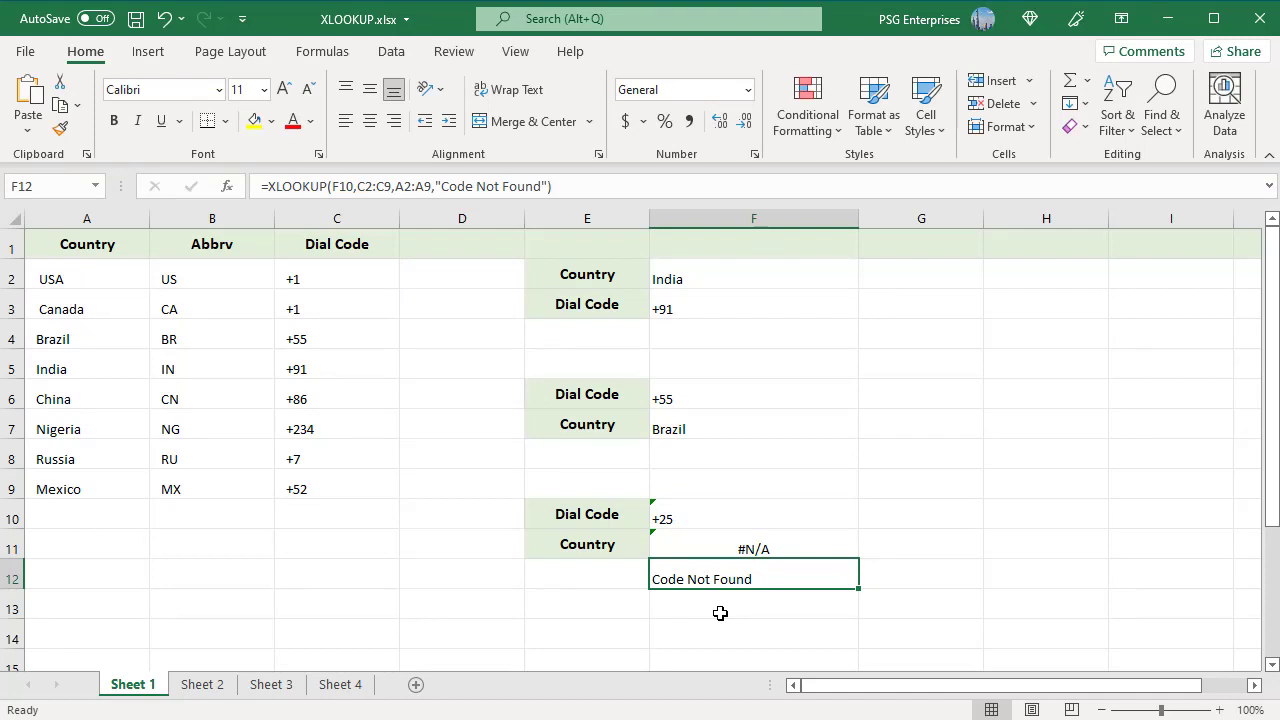
{"action": "left_click", "coordinate": [1245, 650]}
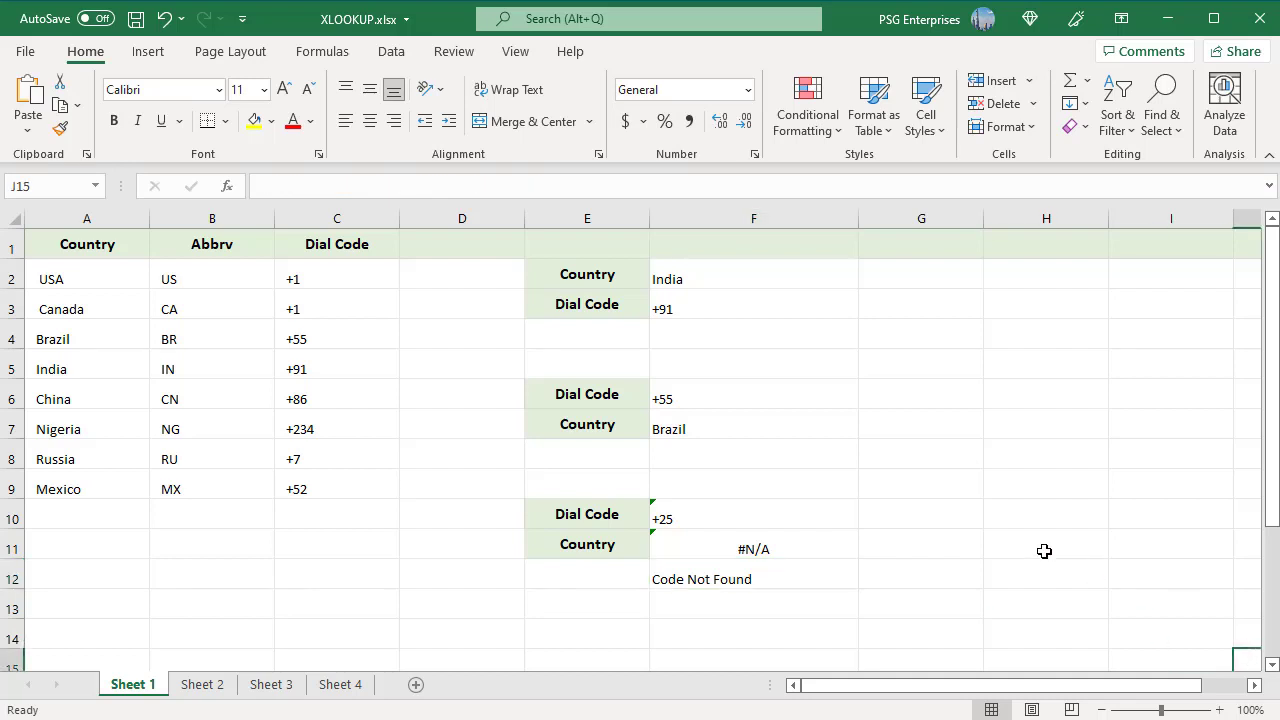